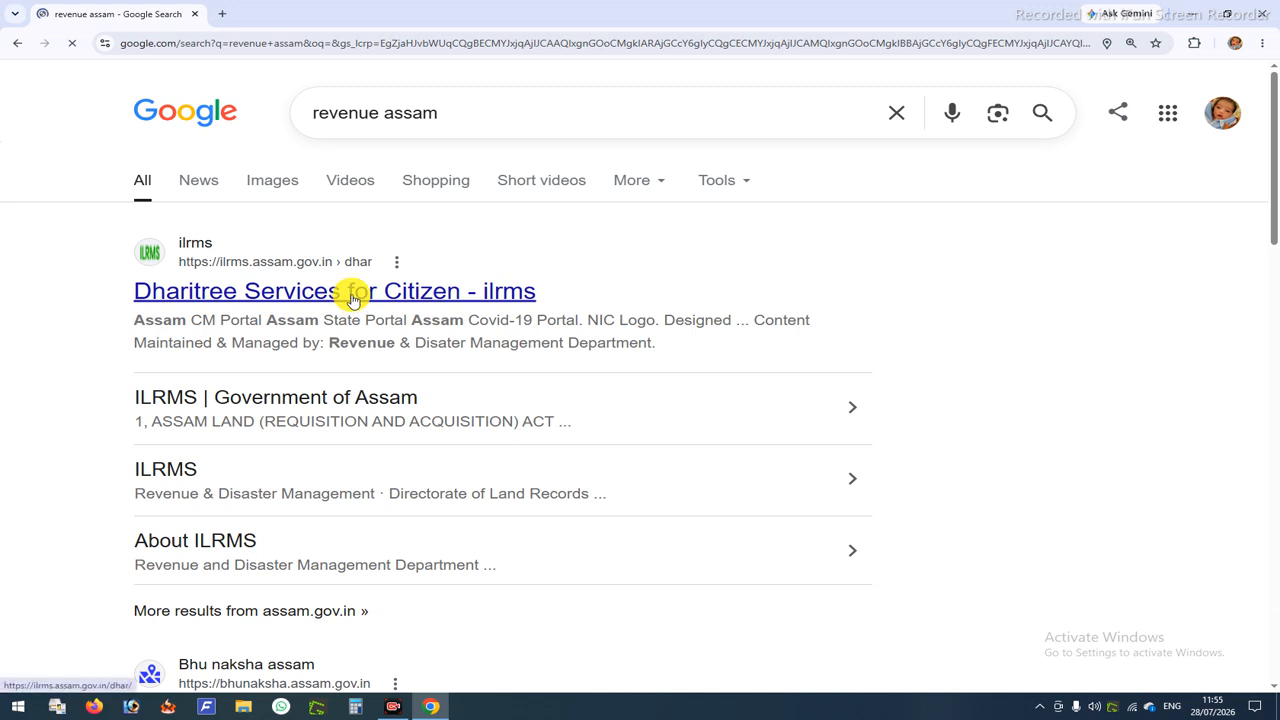
# Step: Open the Dharitree Services for Citizen result and bring up its location selection page
pyautogui.click(352, 300)
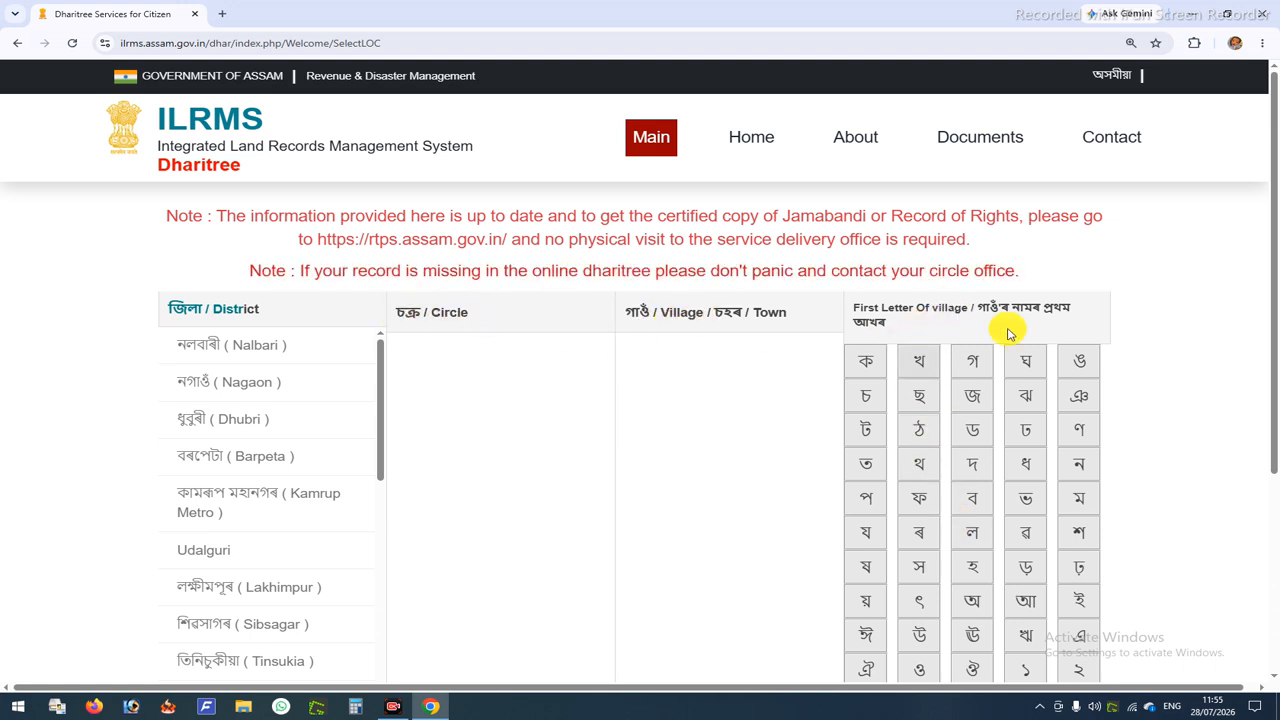
pyautogui.scroll(-2, 1154, 380)
pyautogui.scroll(3, 1023, 423)
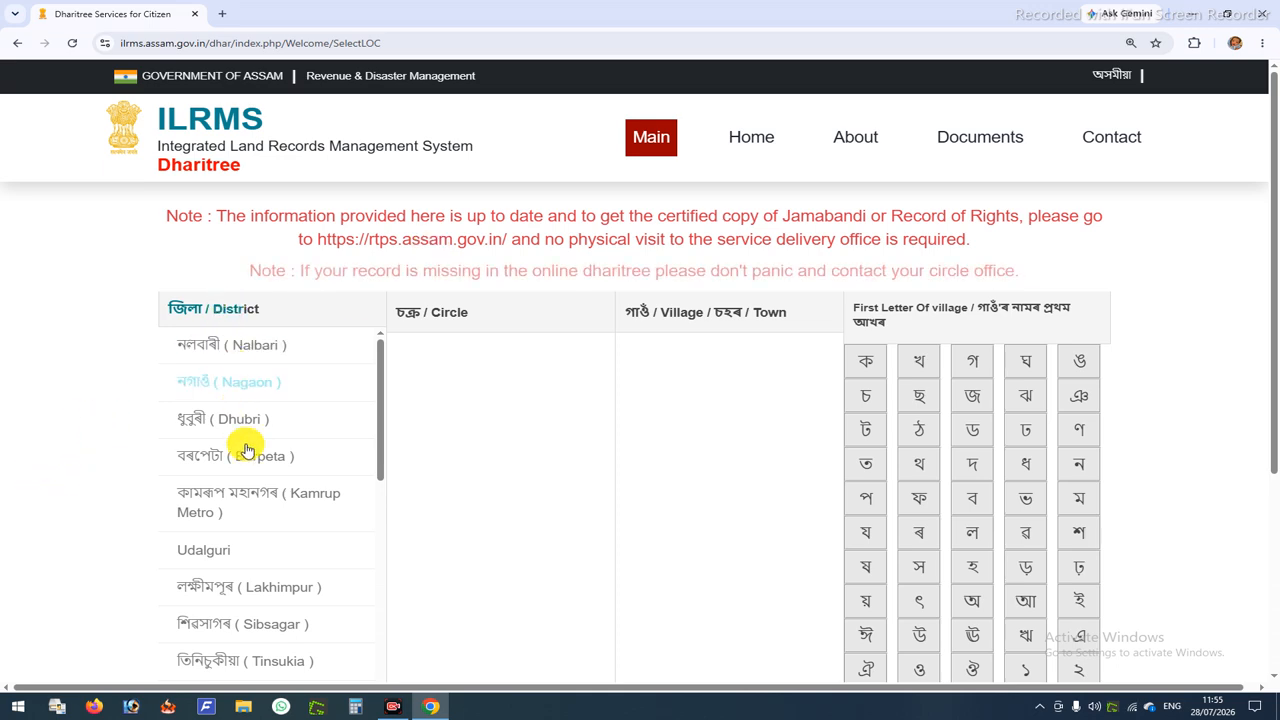
# Step: Select গোৱালপাৰা (Goalpara) as the district and ৰংজুলি as the circle
pyautogui.scroll(-5, 255, 463)
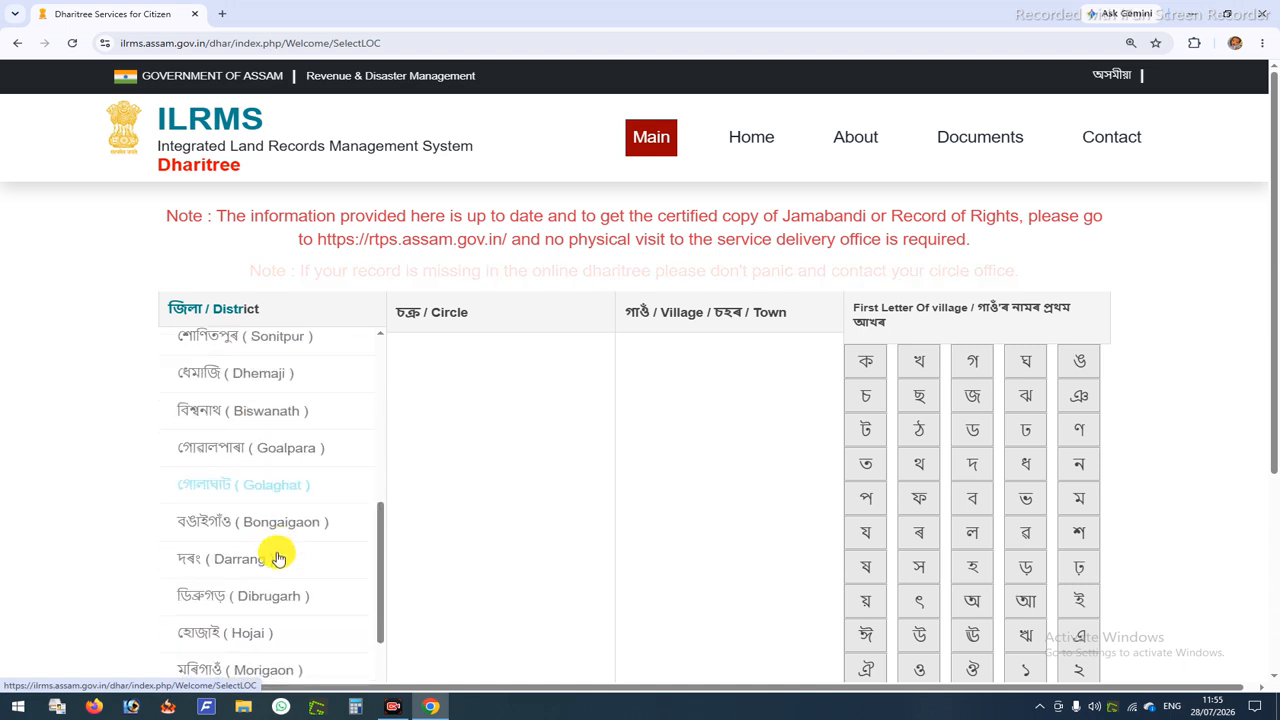
pyautogui.scroll(3, 274, 600)
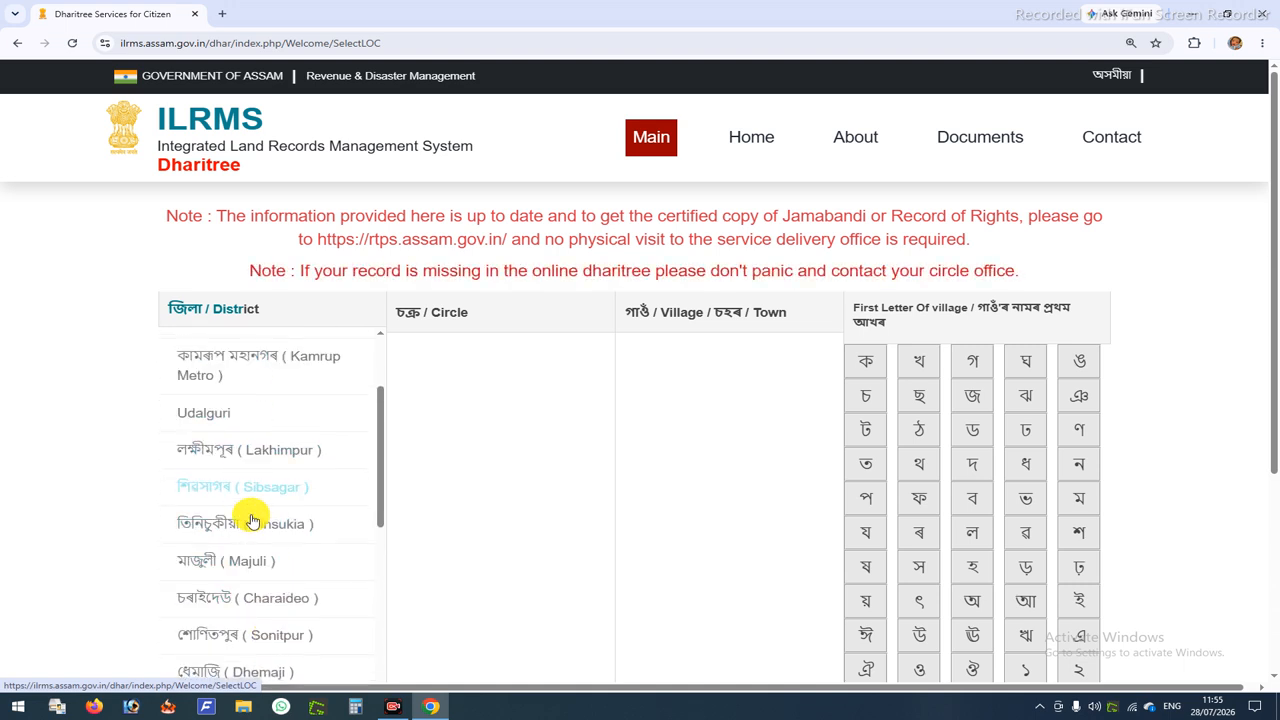
pyautogui.scroll(-2, 262, 532)
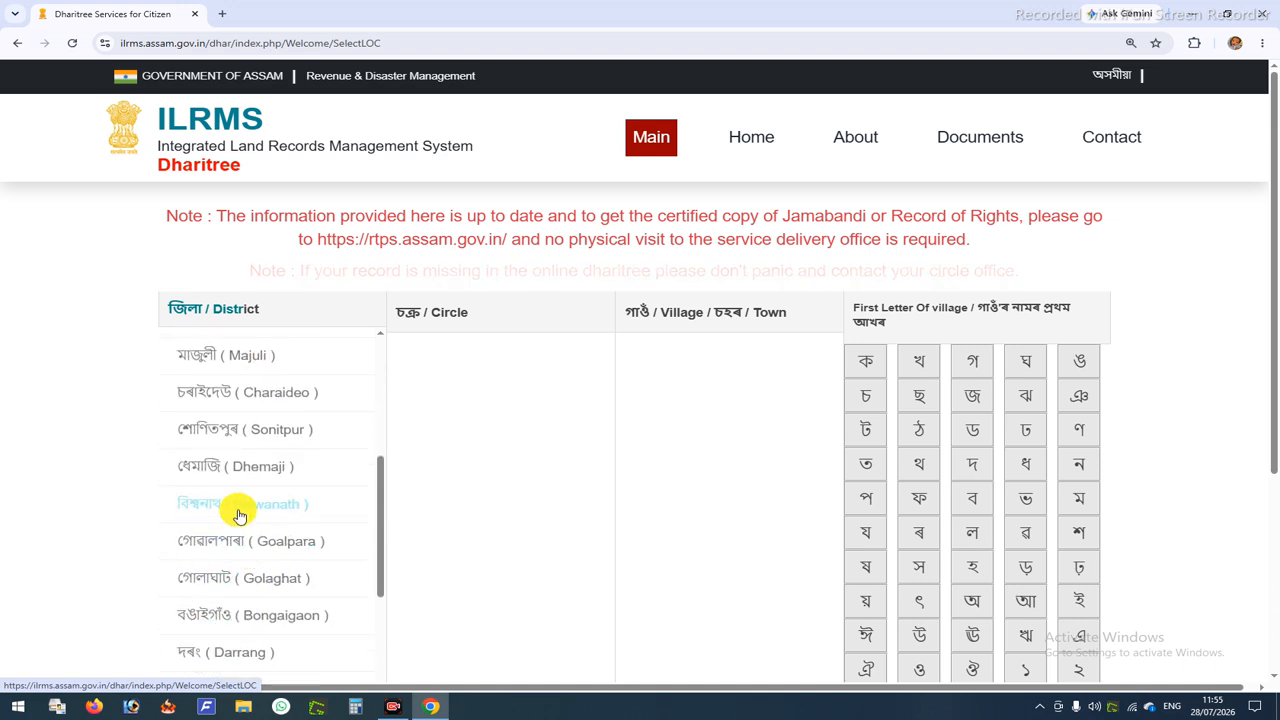
pyautogui.click(231, 540)
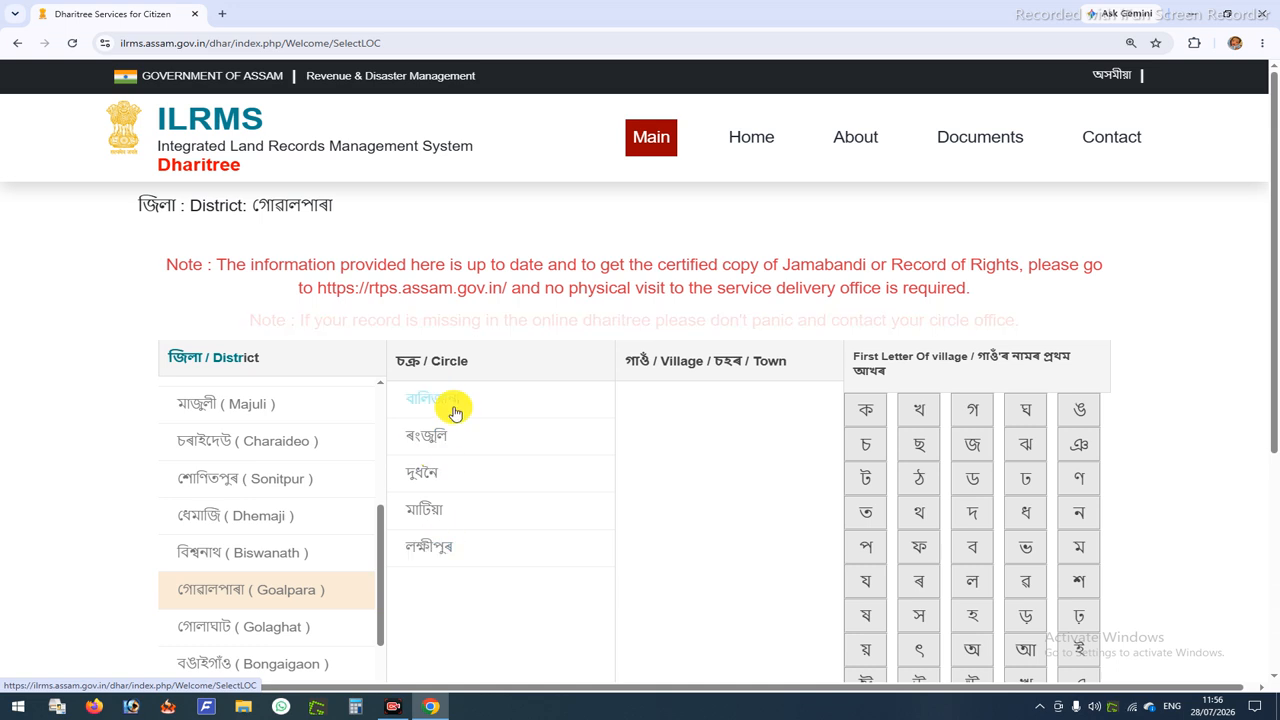
pyautogui.click(428, 442)
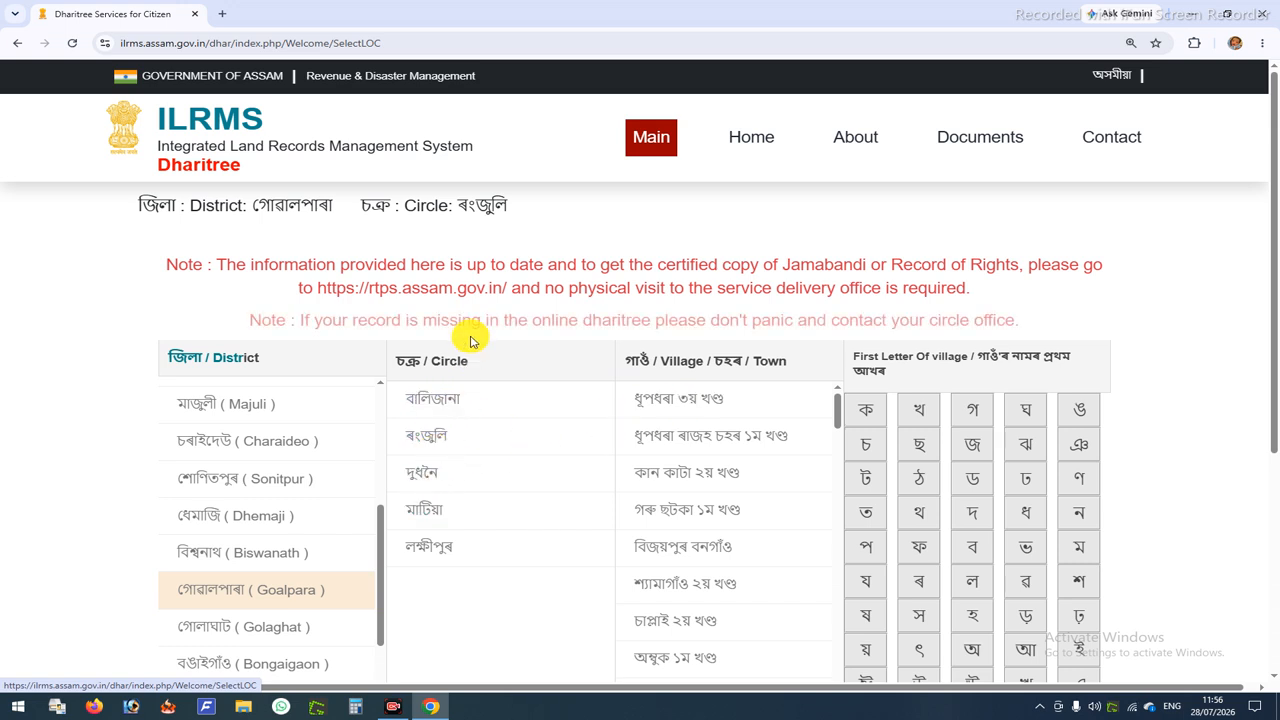
# Step: Filter the villages by the first letter গ and select the village গণেশ পাহাৰ
pyautogui.scroll(-2, 762, 545)
pyautogui.scroll(-5, 762, 545)
pyautogui.scroll(-5, 762, 545)
pyautogui.scroll(5, 760, 543)
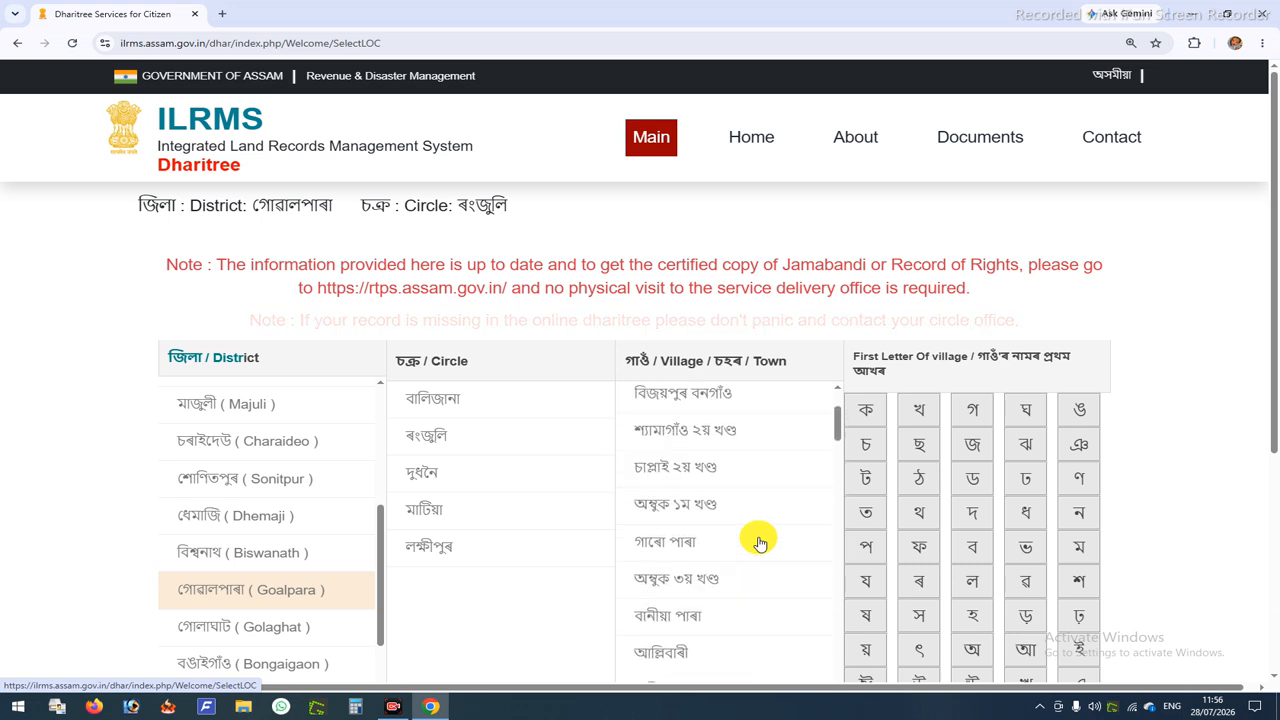
pyautogui.scroll(2, 760, 543)
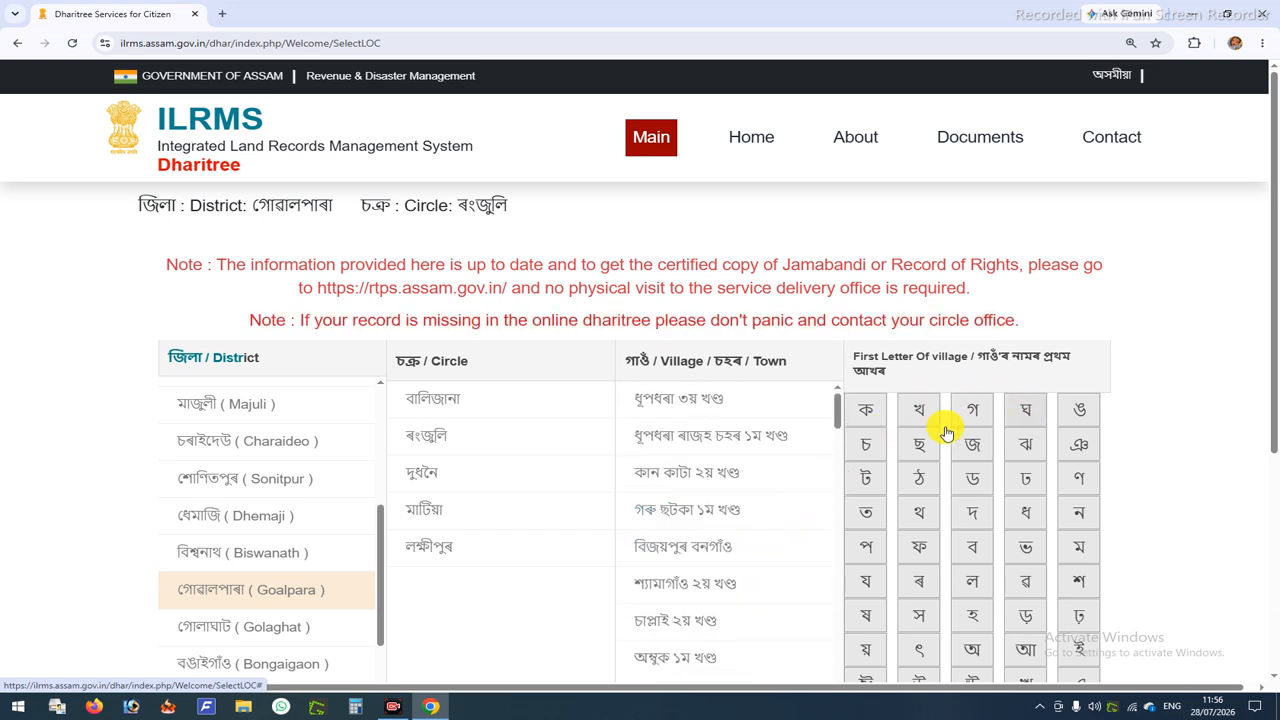
pyautogui.scroll(-2, 1040, 421)
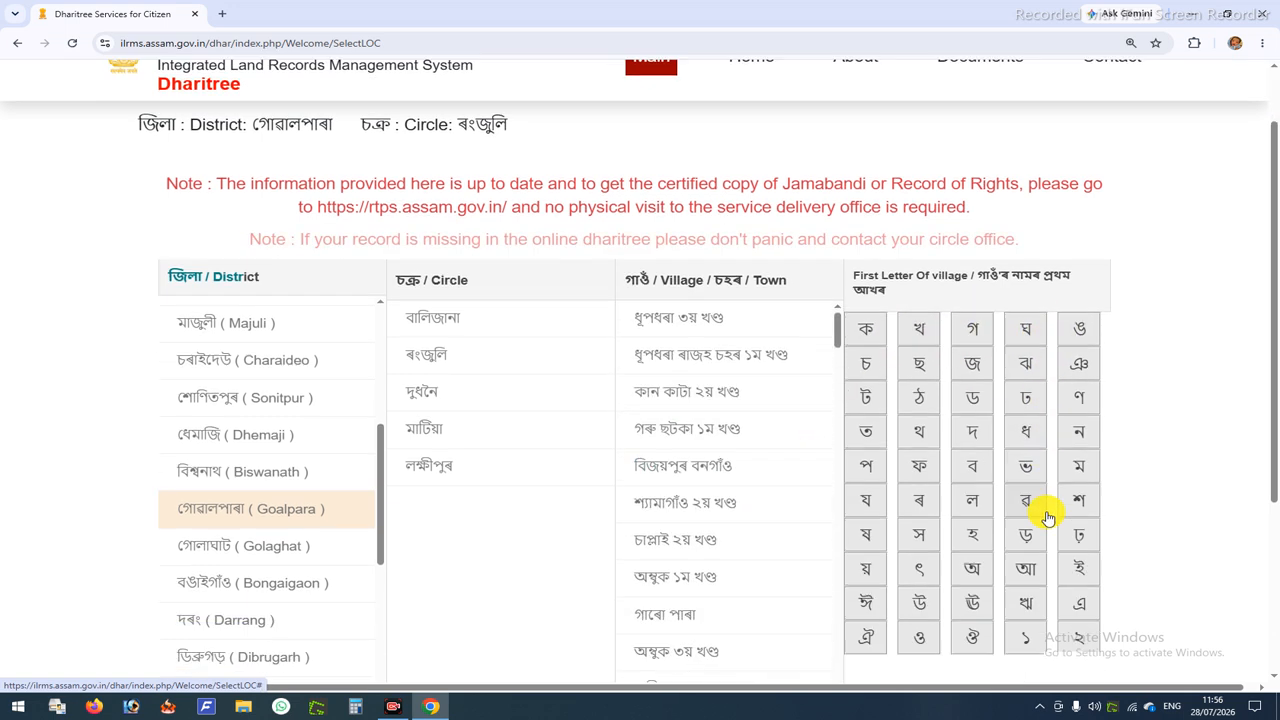
pyautogui.scroll(2, 977, 457)
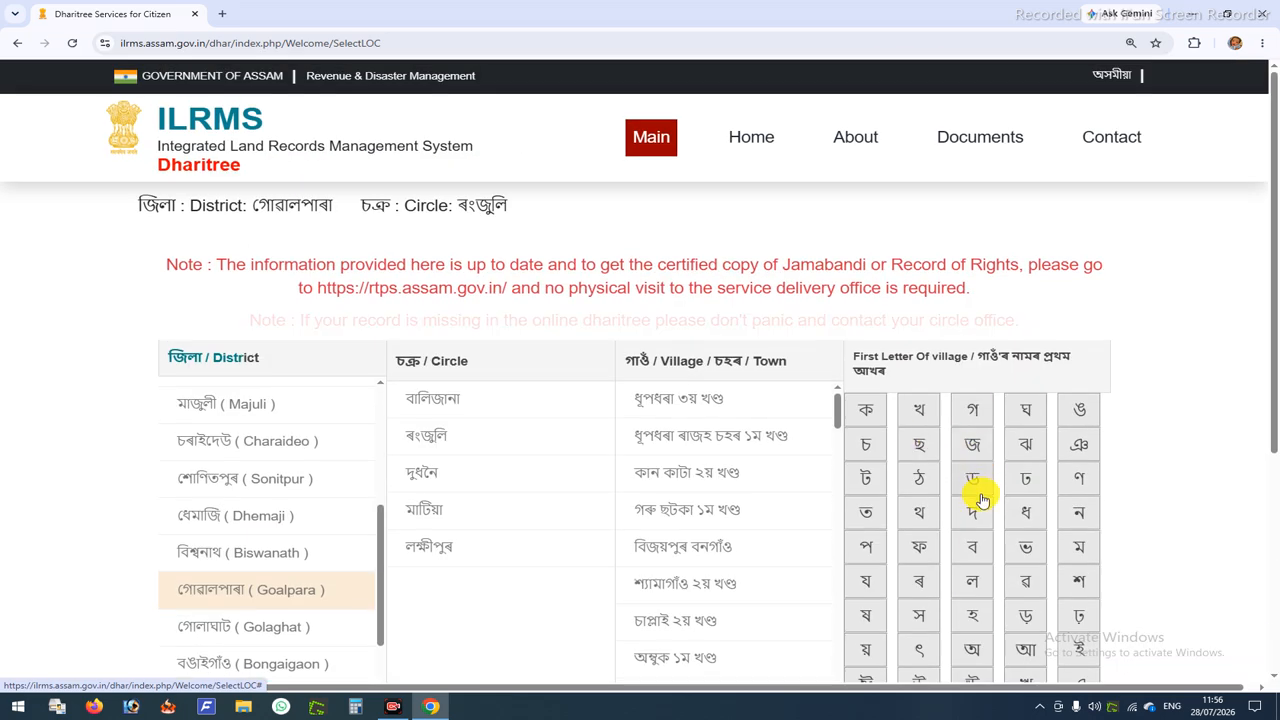
pyautogui.scroll(-1, 688, 558)
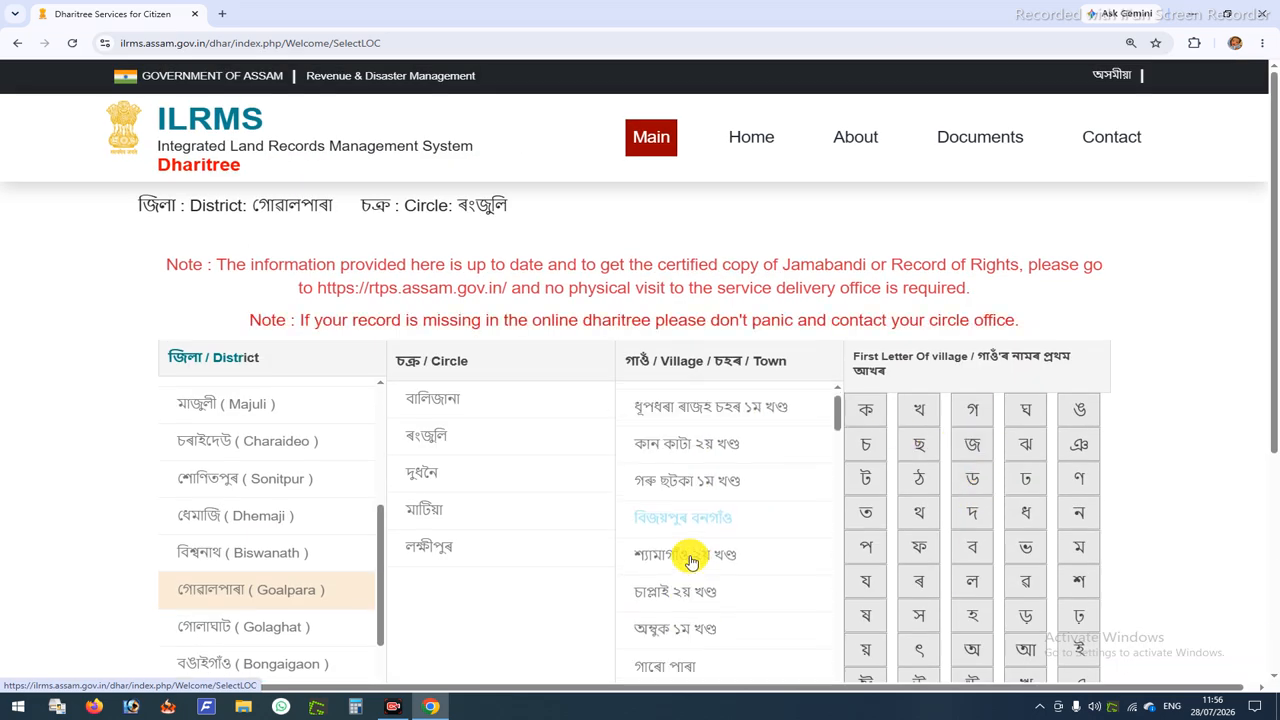
pyautogui.scroll(1, 690, 561)
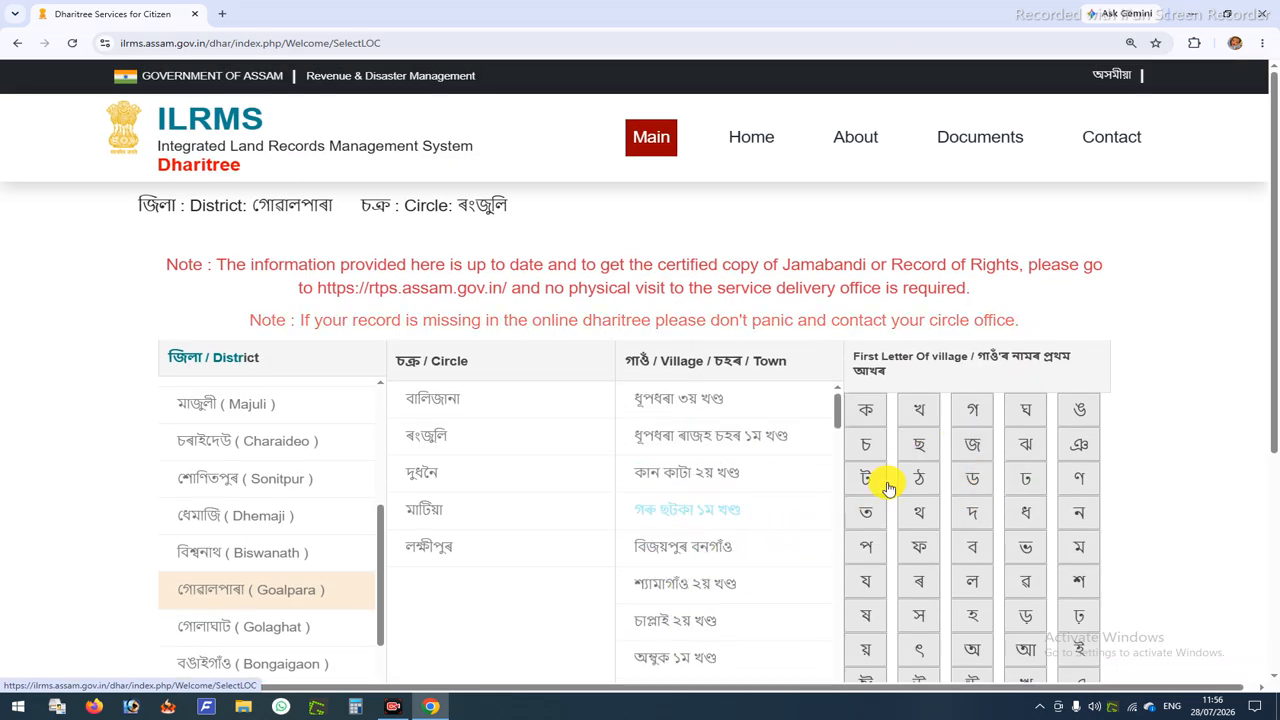
pyautogui.click(975, 414)
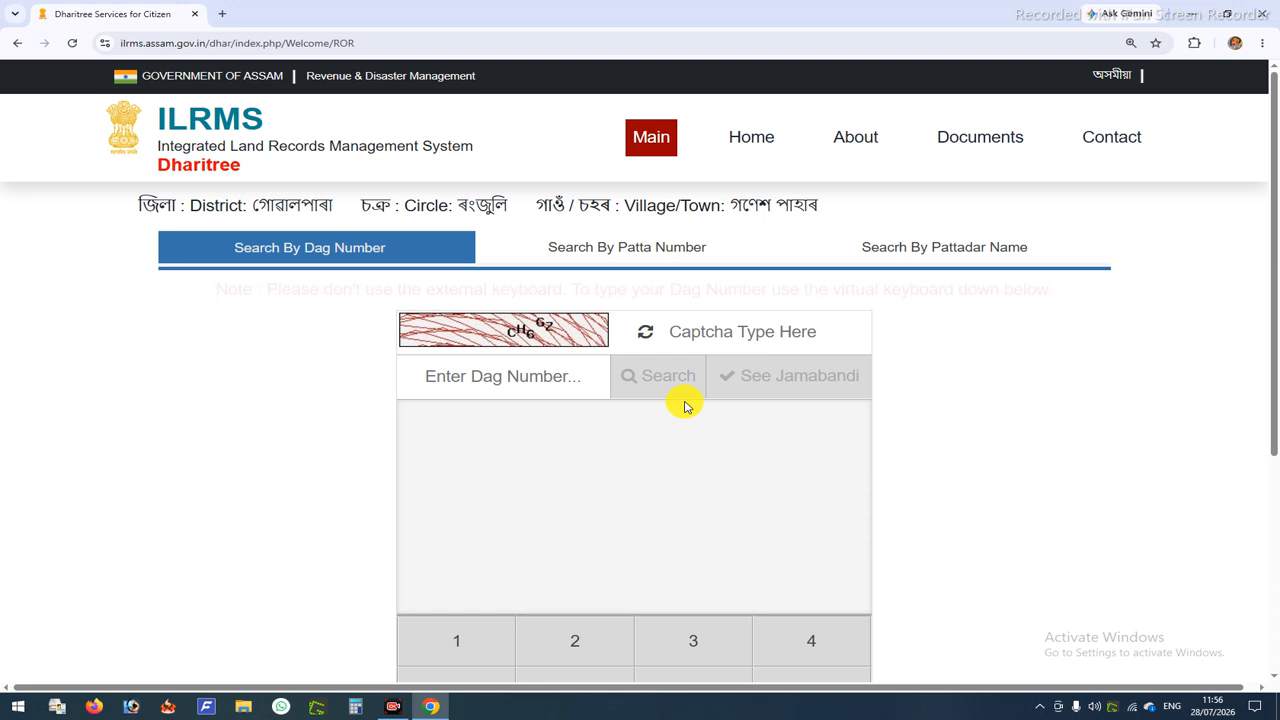
# Step: Look at the record search forms for dag number and patta number
pyautogui.click(235, 249)
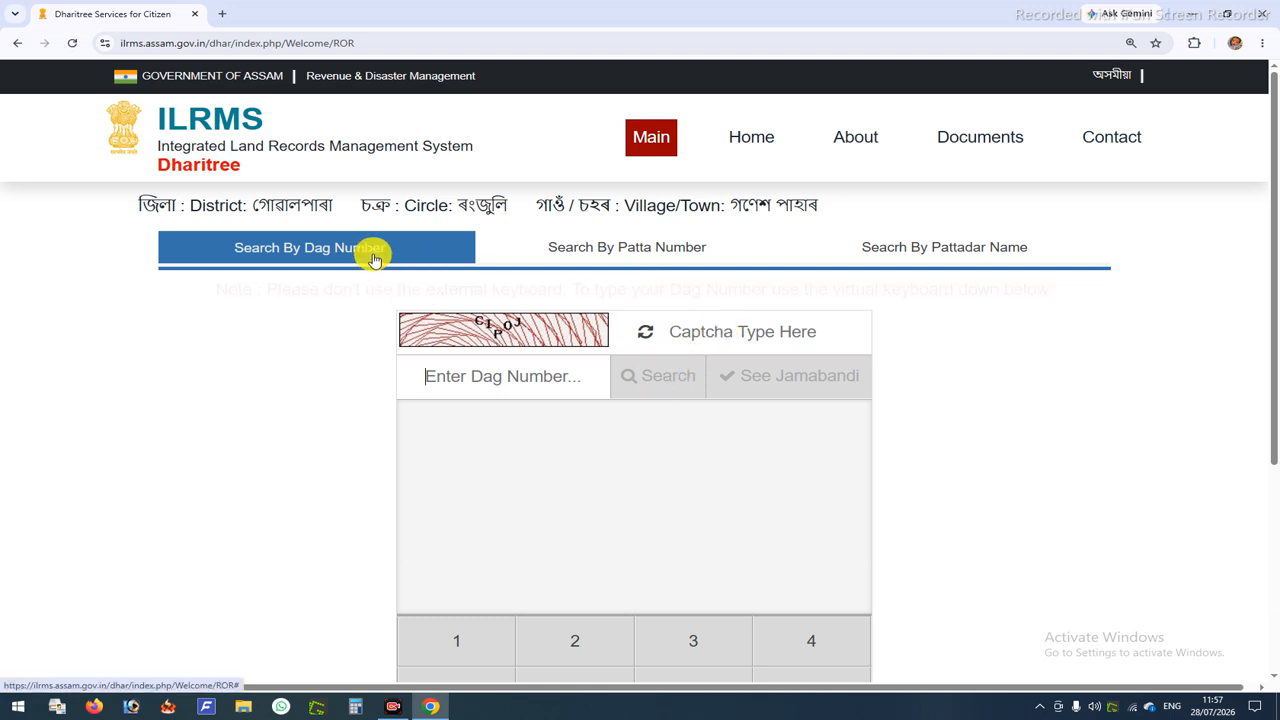
pyautogui.click(636, 248)
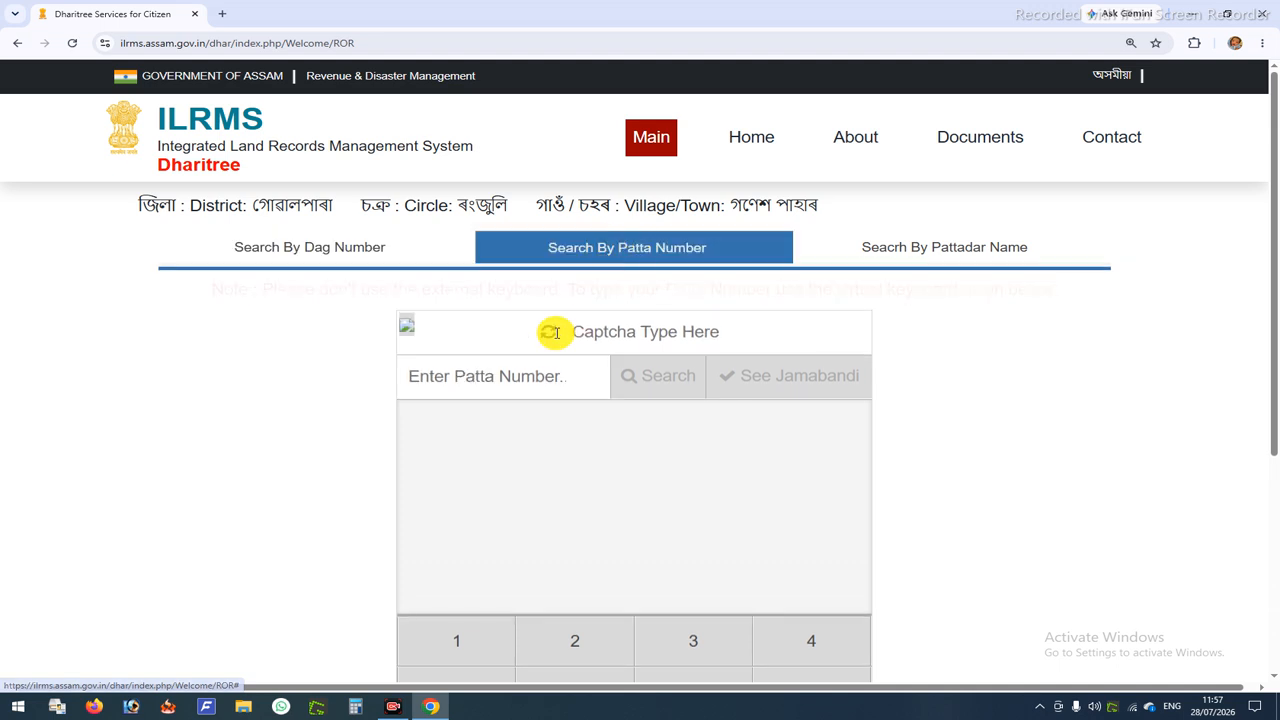
pyautogui.click(468, 378)
pyautogui.click(685, 331)
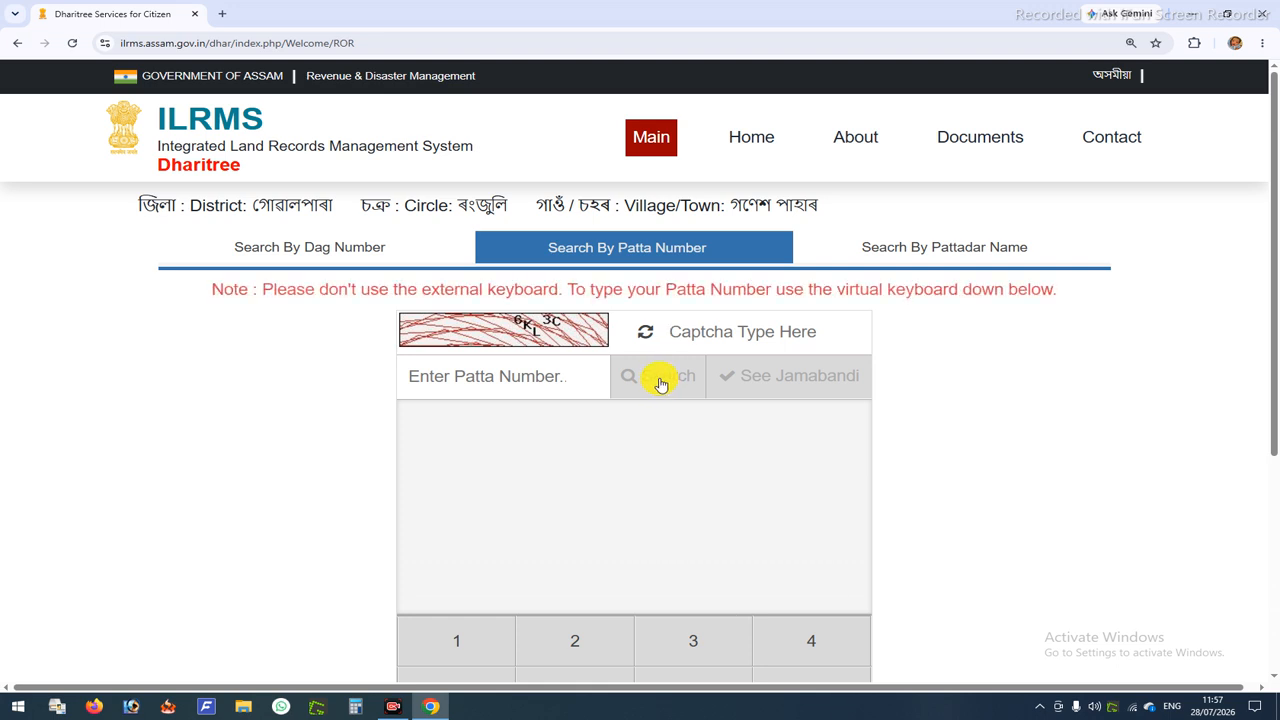
# Step: Try to switch to the search by pattadar name, dismiss the alerts and reload the record search page, resubmitting the form
pyautogui.click(906, 250)
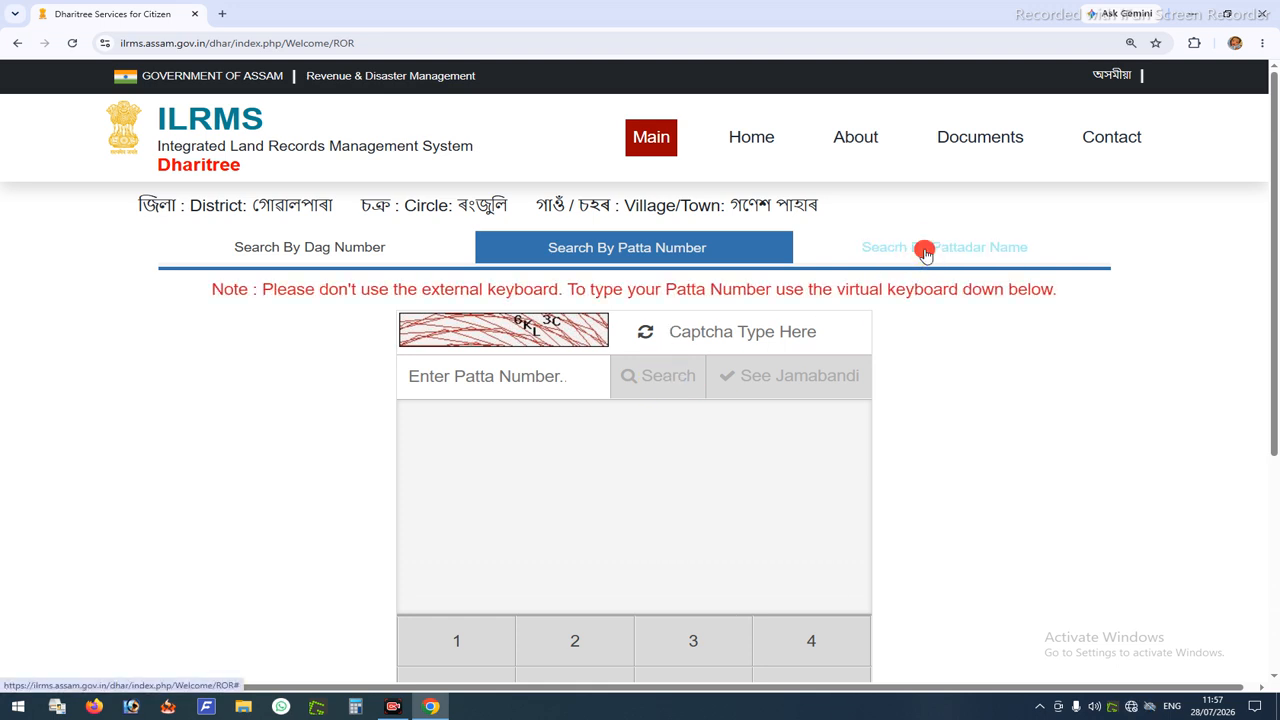
pyautogui.click(925, 252)
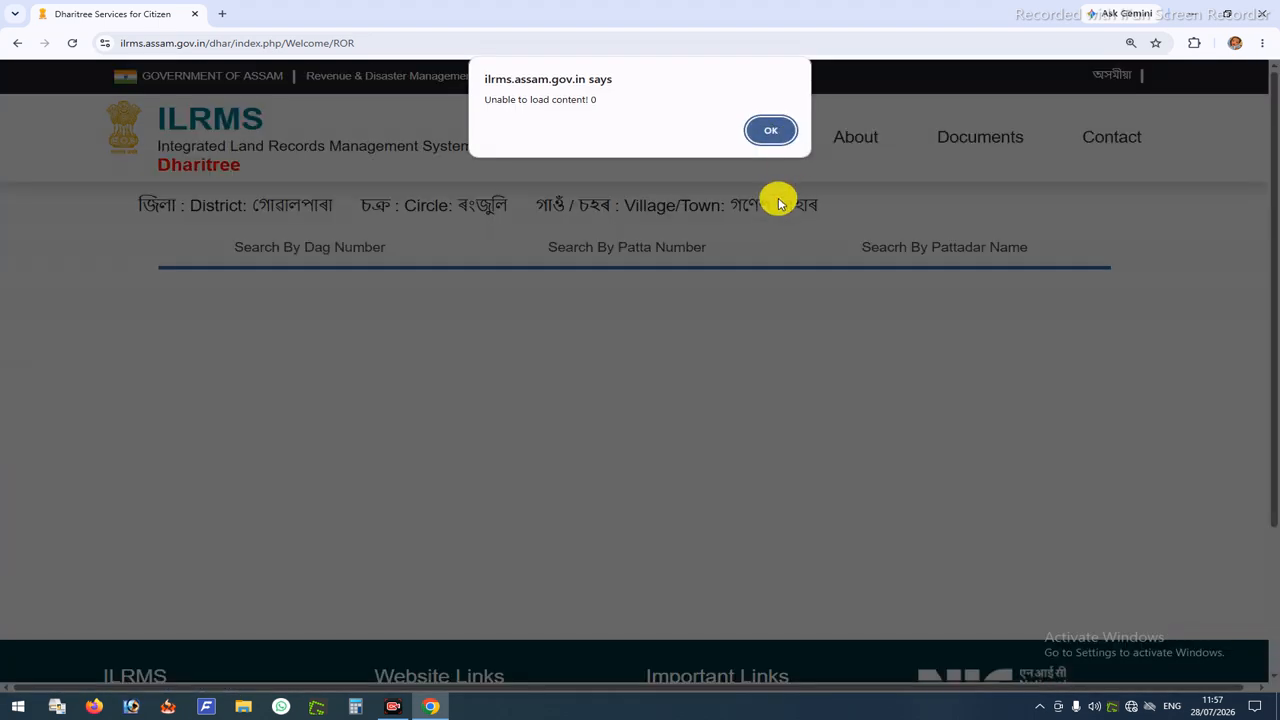
pyautogui.click(779, 133)
pyautogui.click(779, 134)
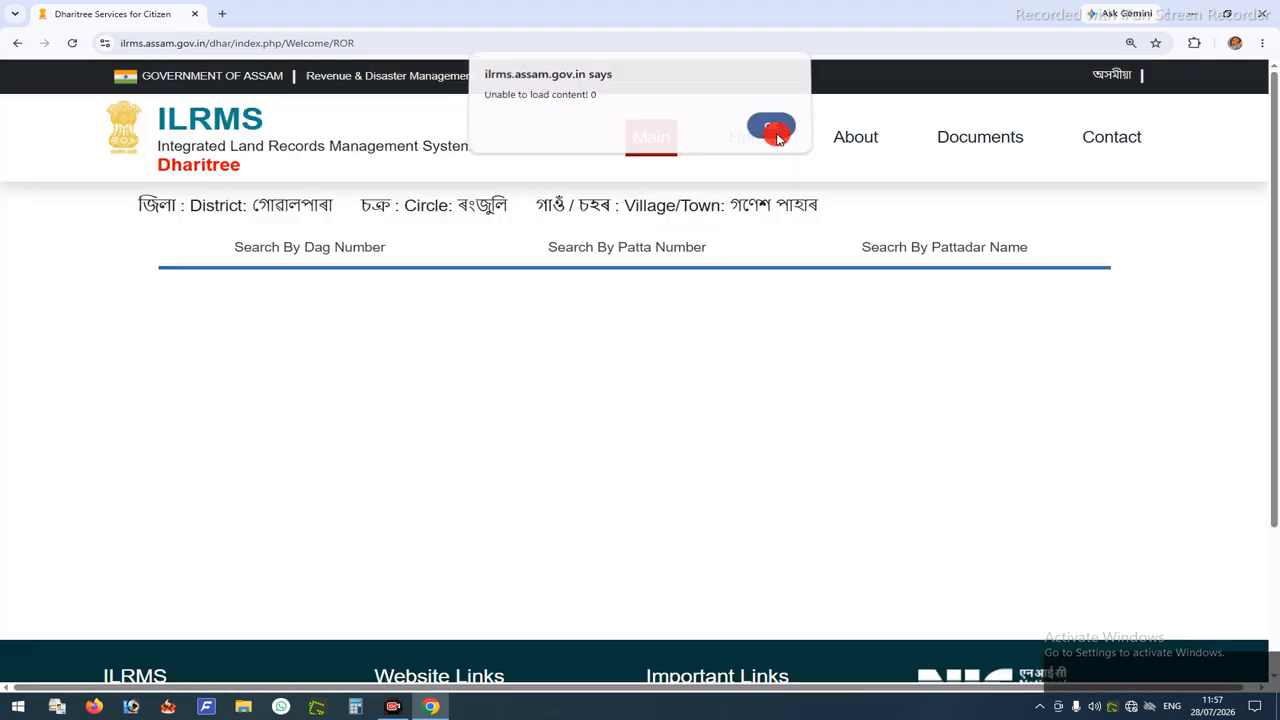
pyautogui.click(778, 134)
pyautogui.click(118, 105)
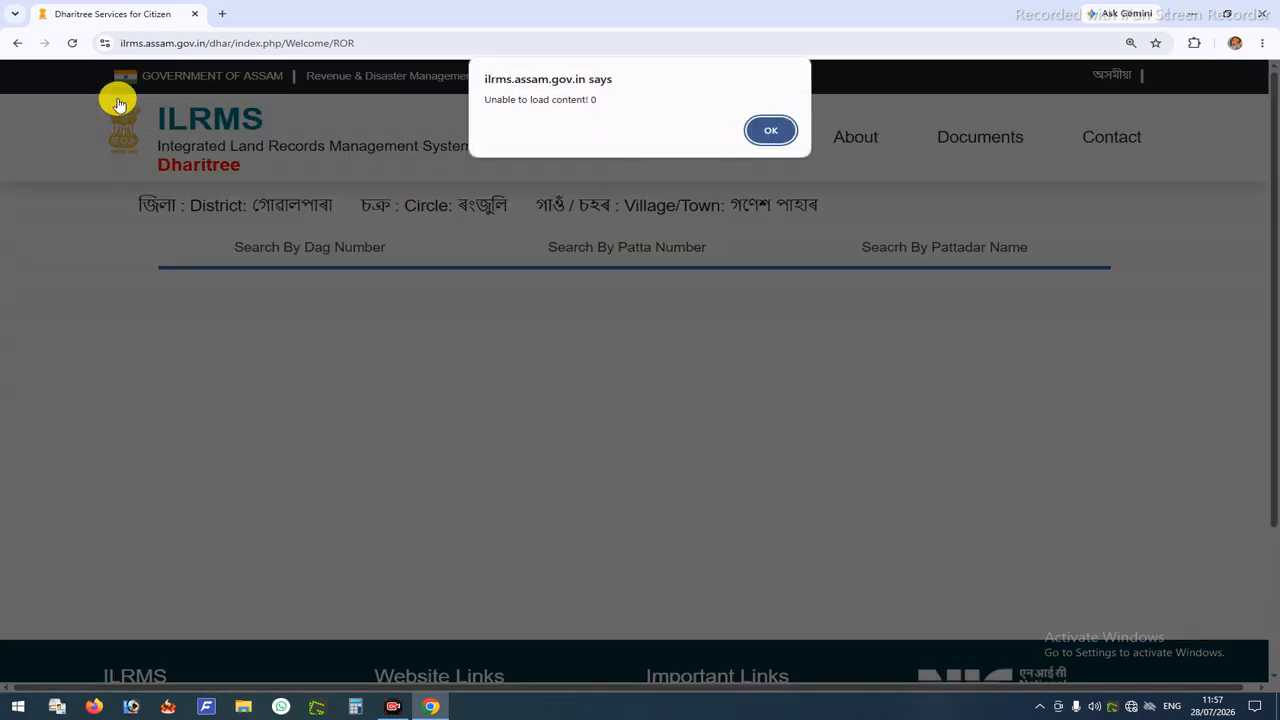
pyautogui.click(769, 136)
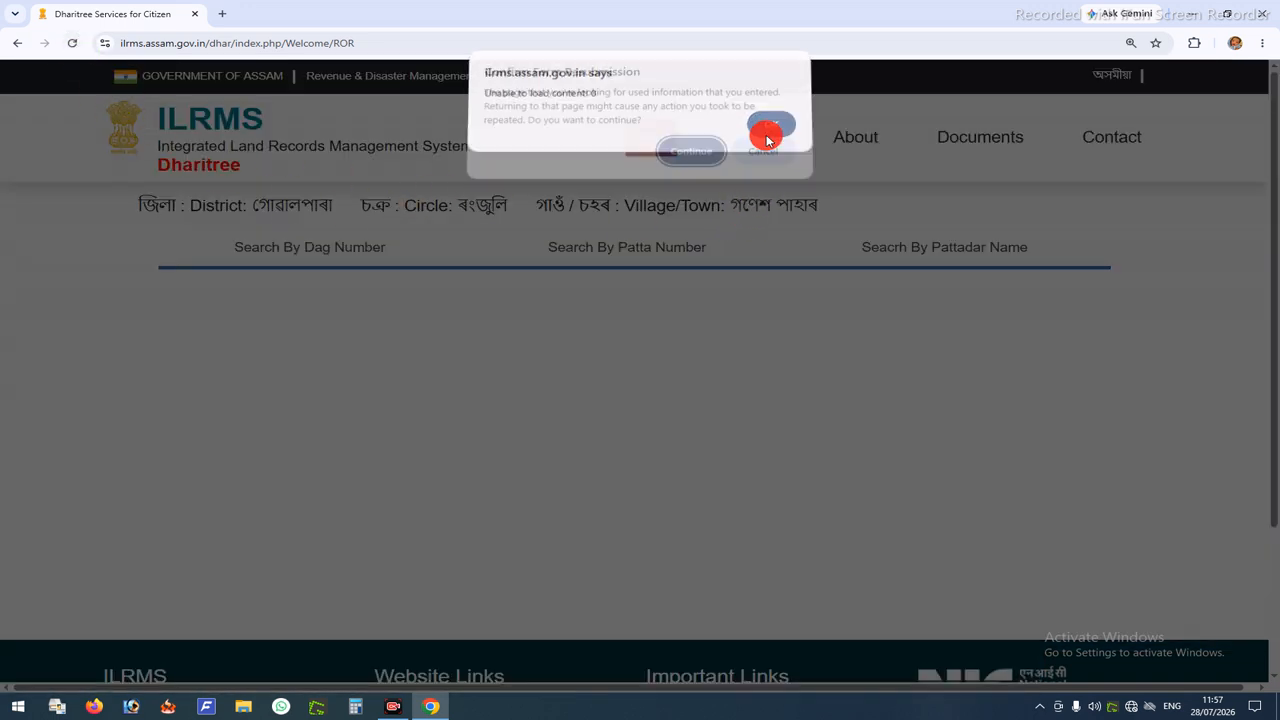
pyautogui.click(674, 160)
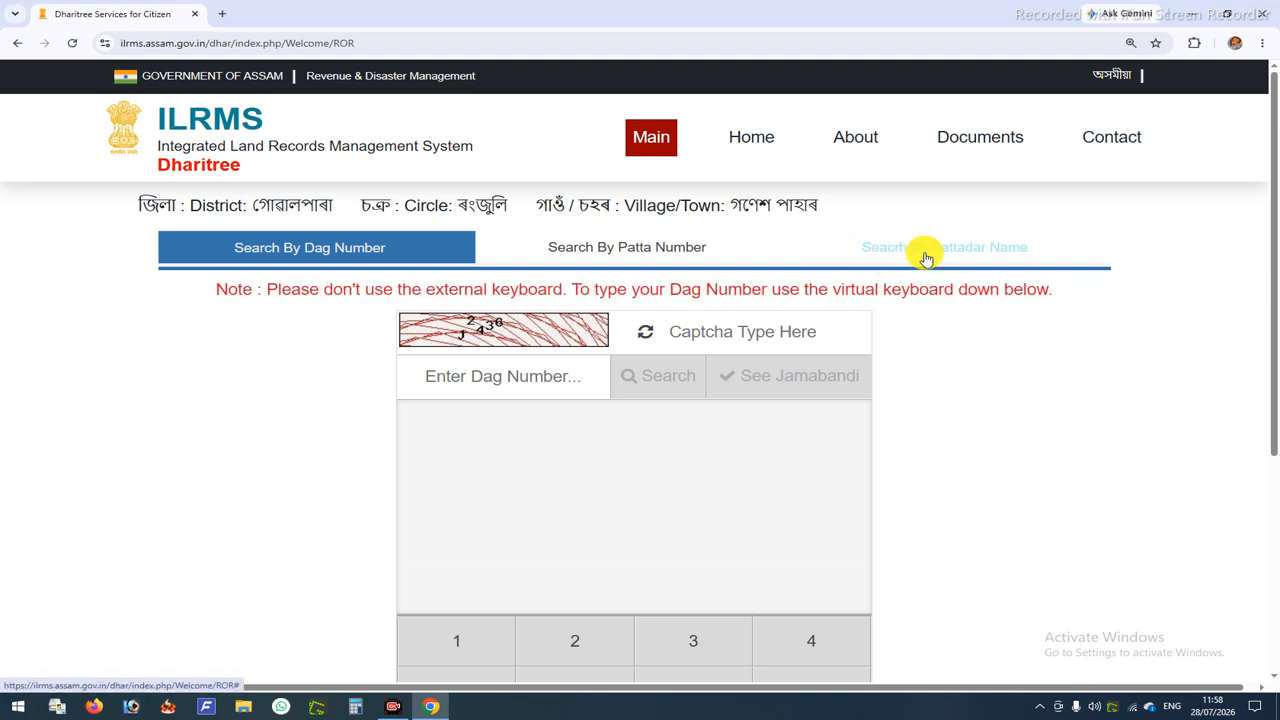
# Step: Search by pattadar name: enter গ, pick the suggested pattadar, fill in the captcha and run the search
pyautogui.click(966, 252)
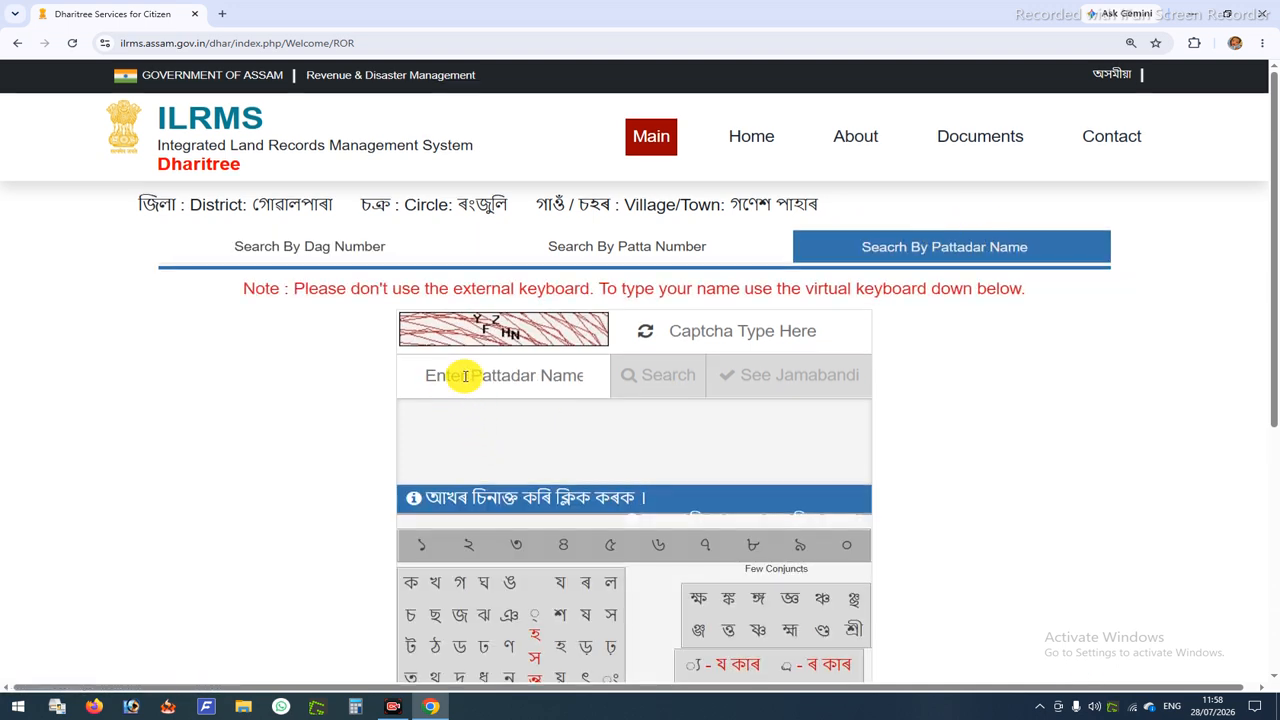
pyautogui.scroll(-2, 470, 420)
pyautogui.click(460, 447)
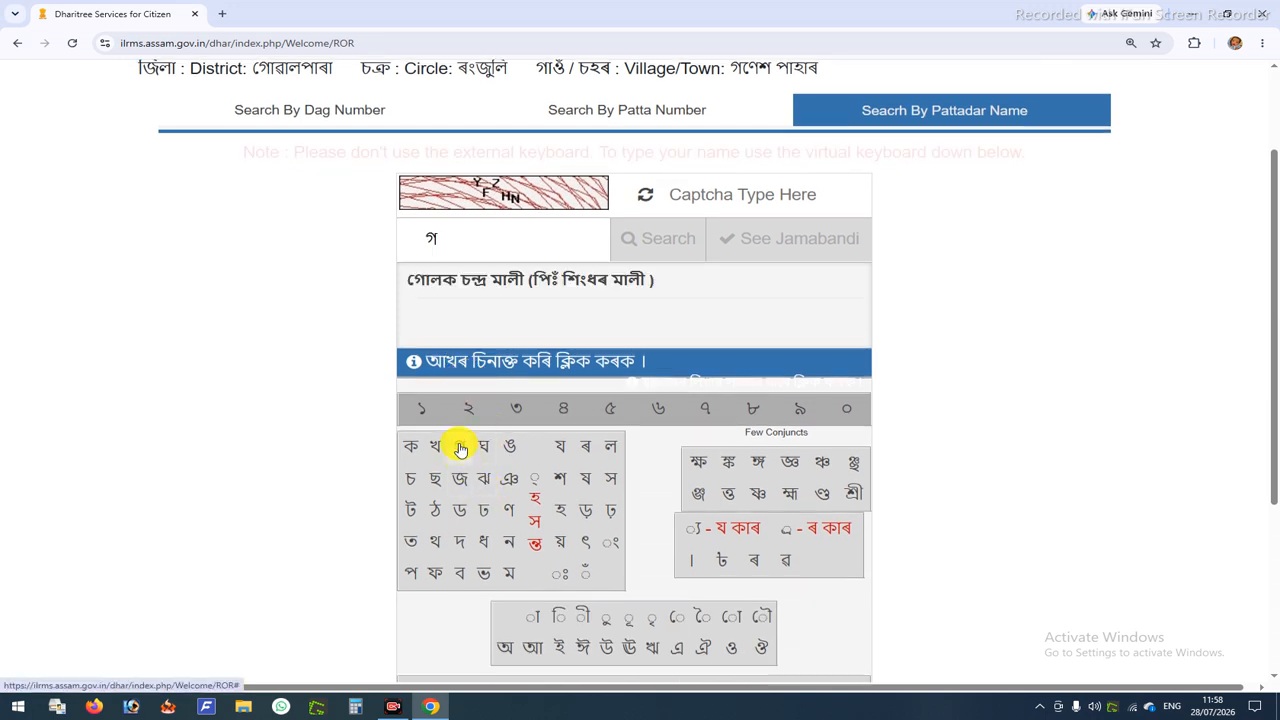
pyautogui.click(463, 286)
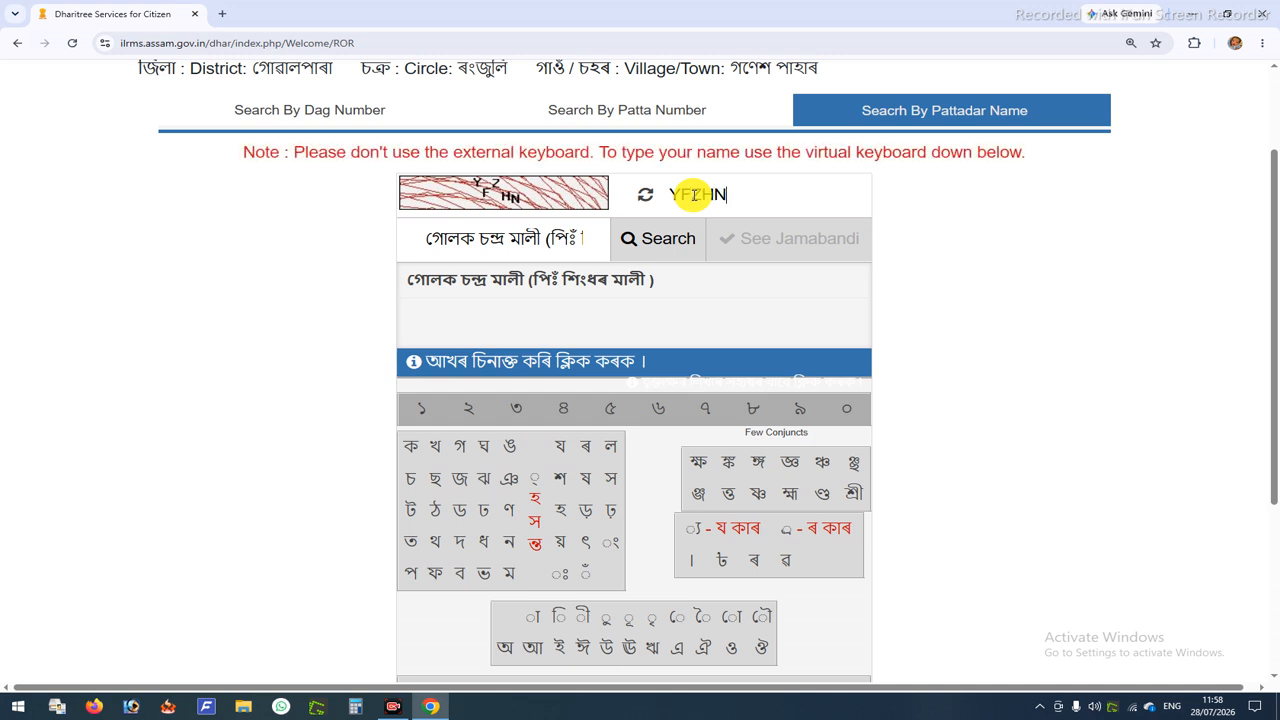
pyautogui.click(668, 248)
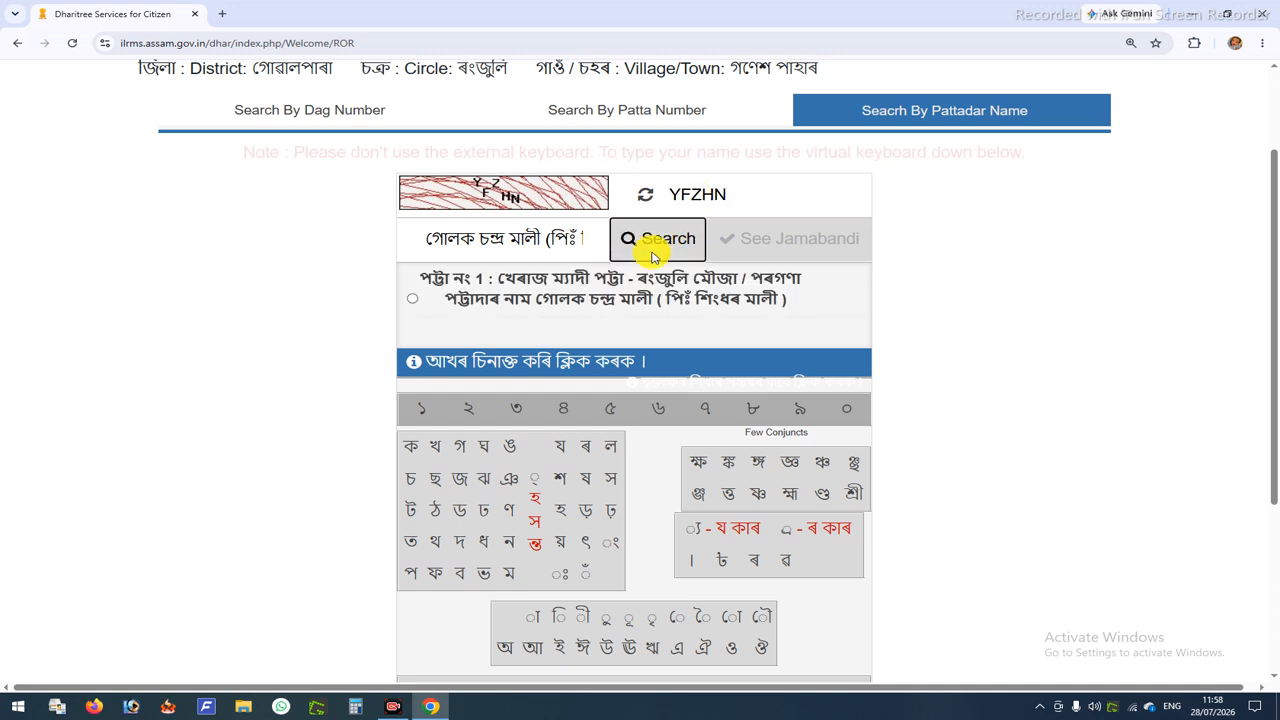
# Step: Select the patta in the search results, open its Jamabandi and look through the record
pyautogui.click(413, 301)
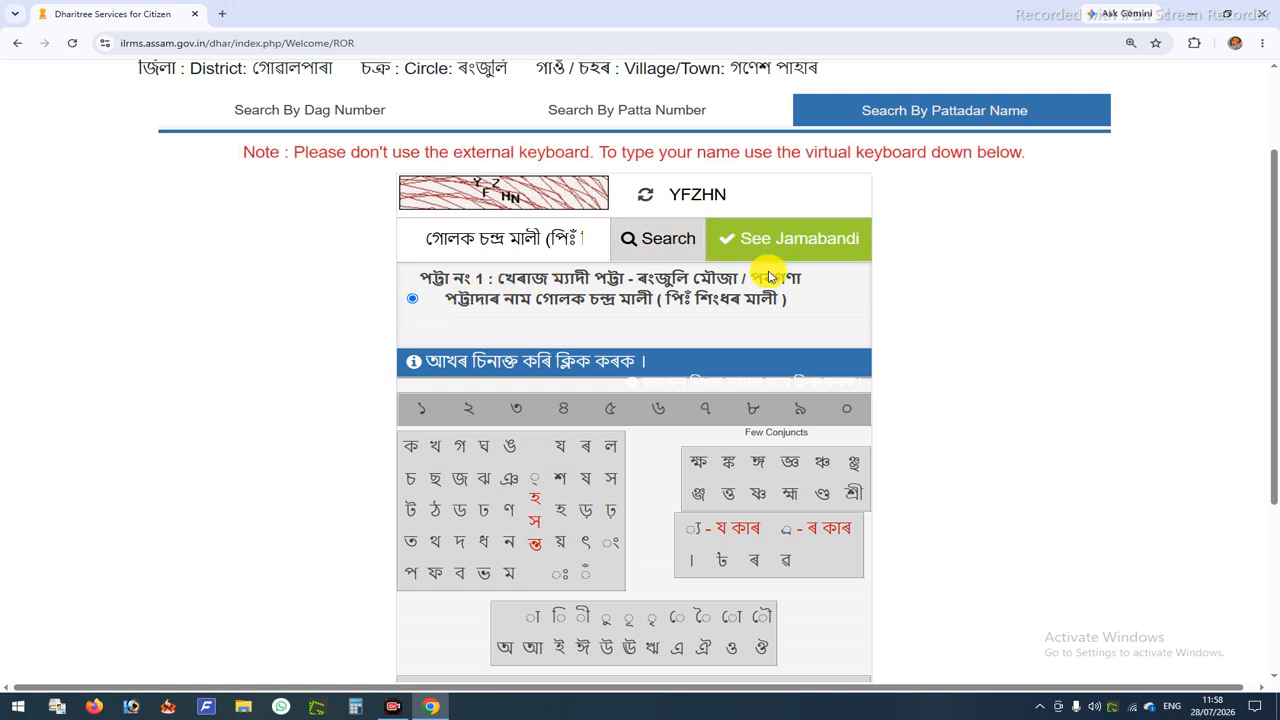
pyautogui.click(804, 246)
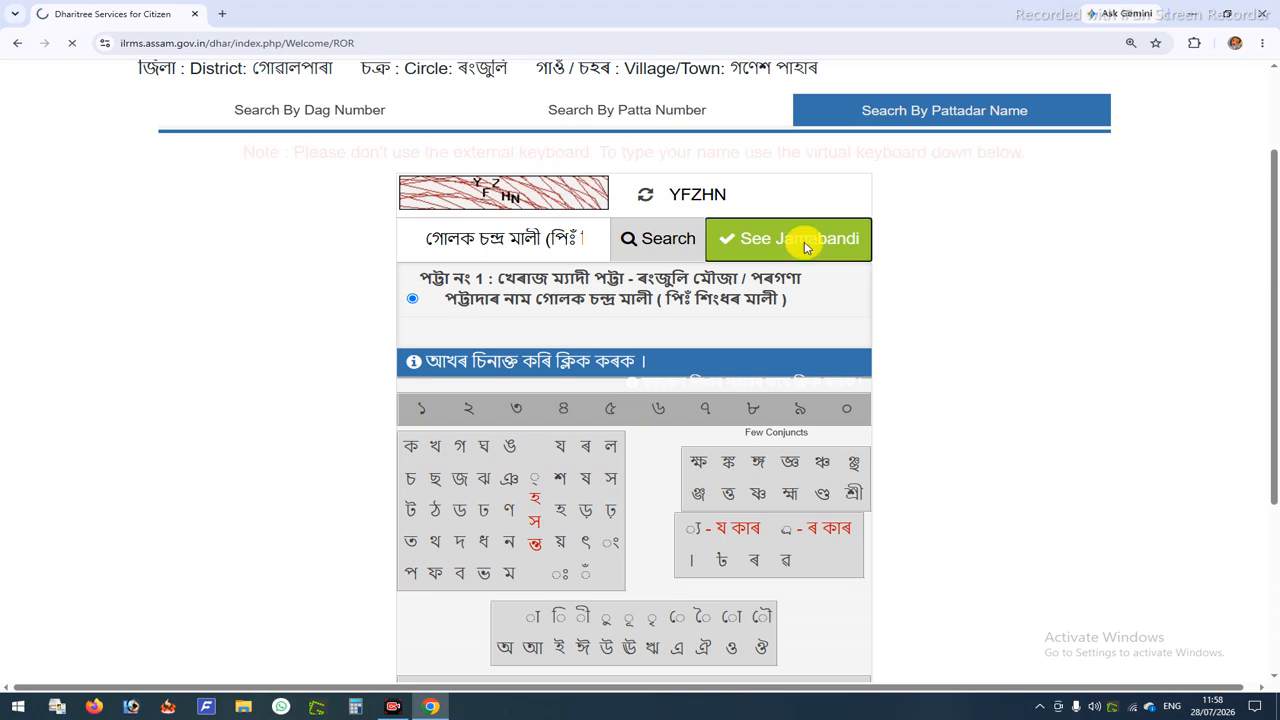
pyautogui.scroll(-1, 503, 390)
pyautogui.scroll(1, 505, 392)
pyautogui.scroll(-2, 572, 465)
pyautogui.scroll(2, 577, 479)
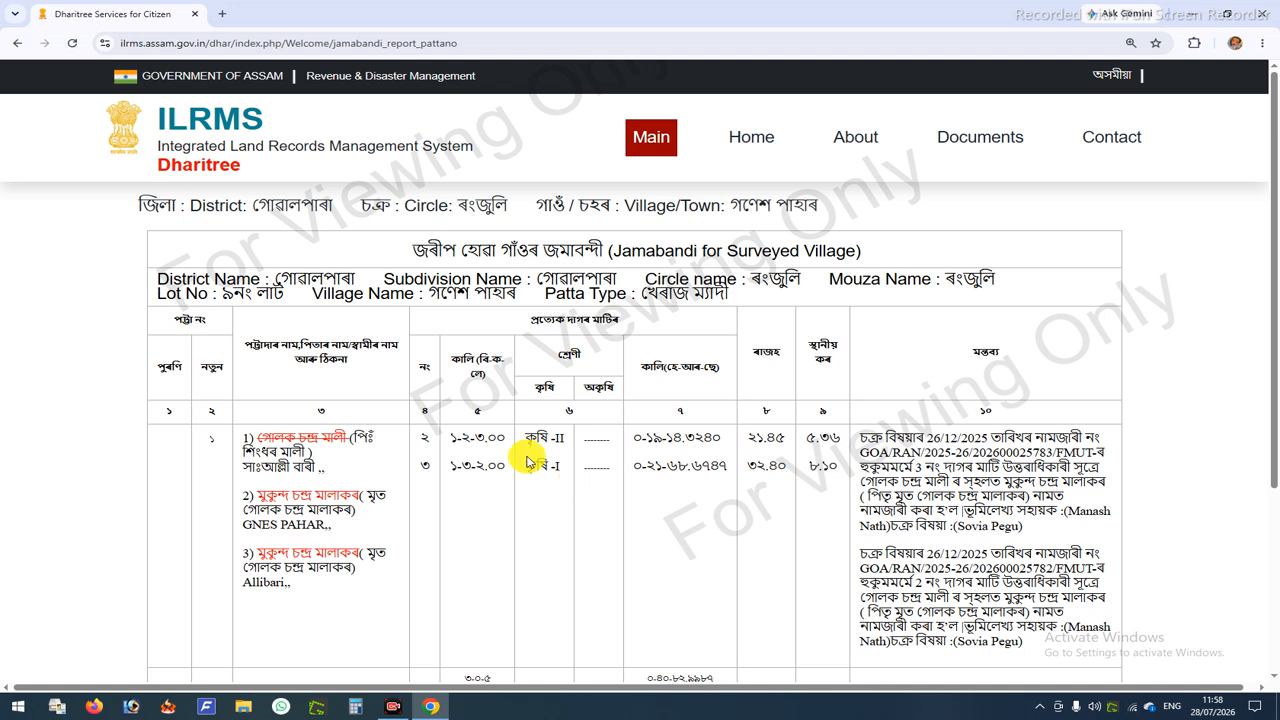
# Step: Start a new location selection with district ধুবুৰী (Dhubri), circle গোলকগঞ্জ and village খলিছা কুৰী, filtering the villages by the letter খ
pyautogui.click(214, 128)
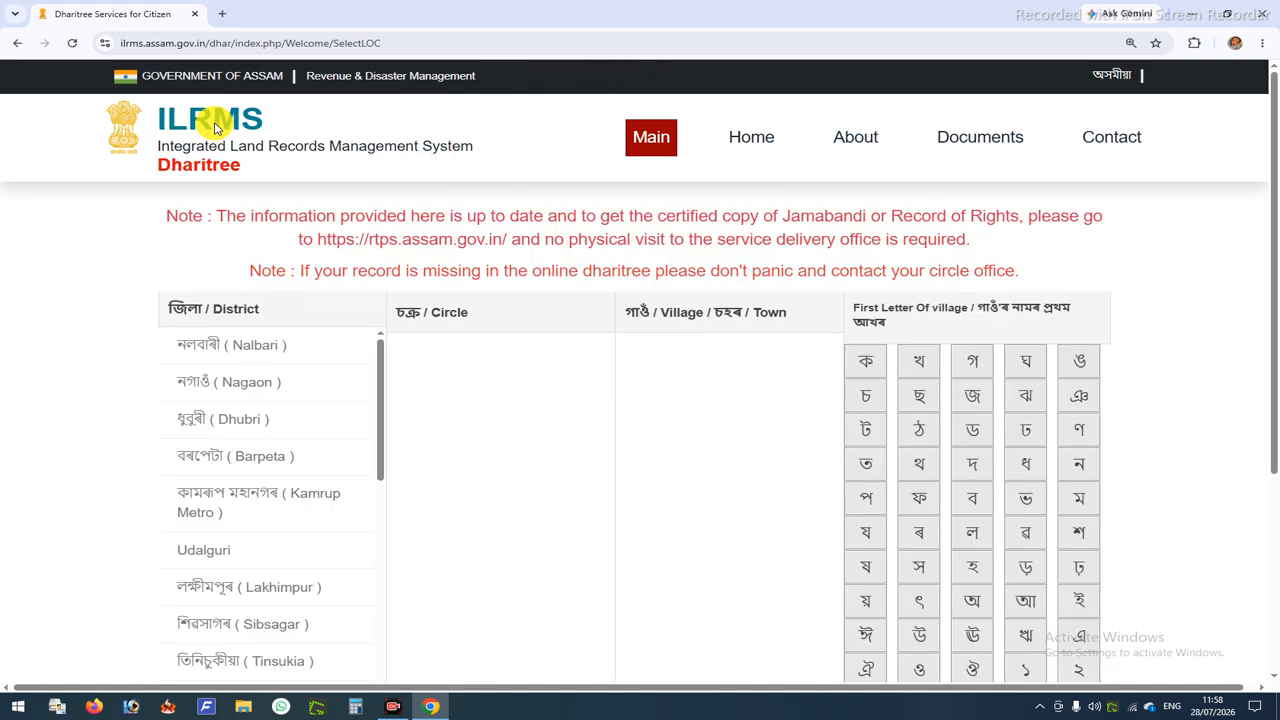
pyautogui.click(188, 133)
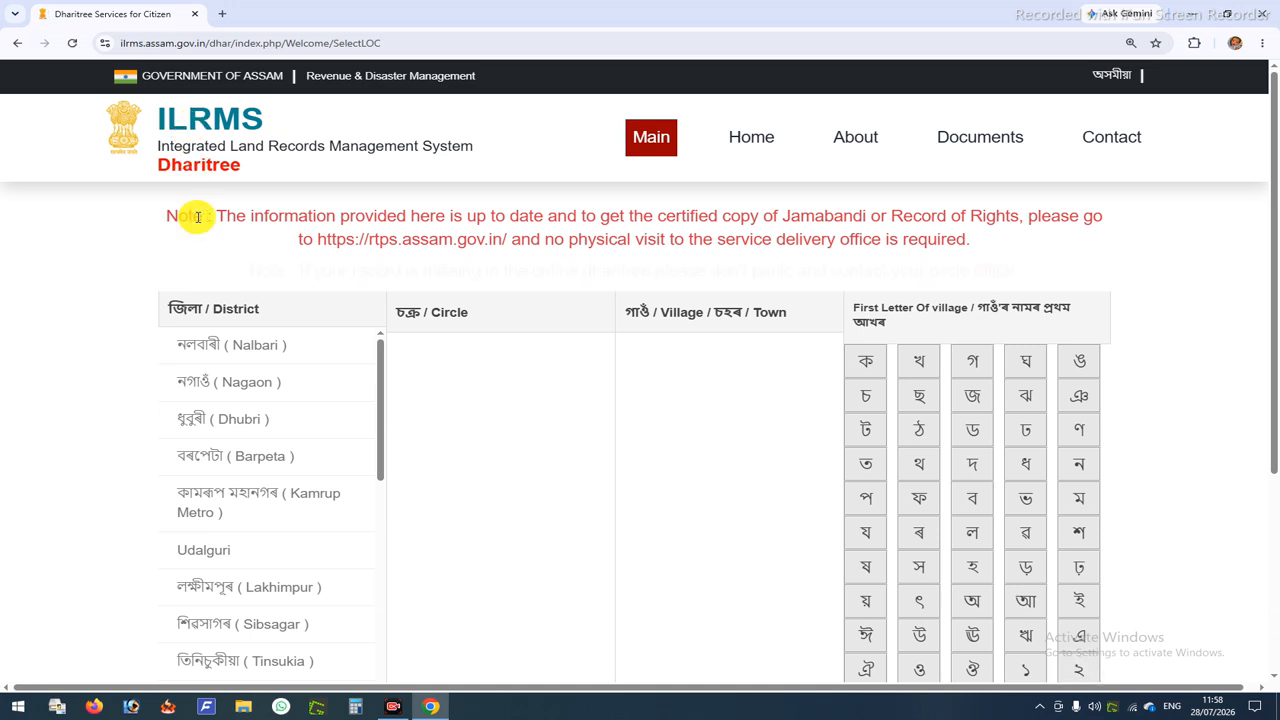
pyautogui.click(252, 427)
pyautogui.click(418, 397)
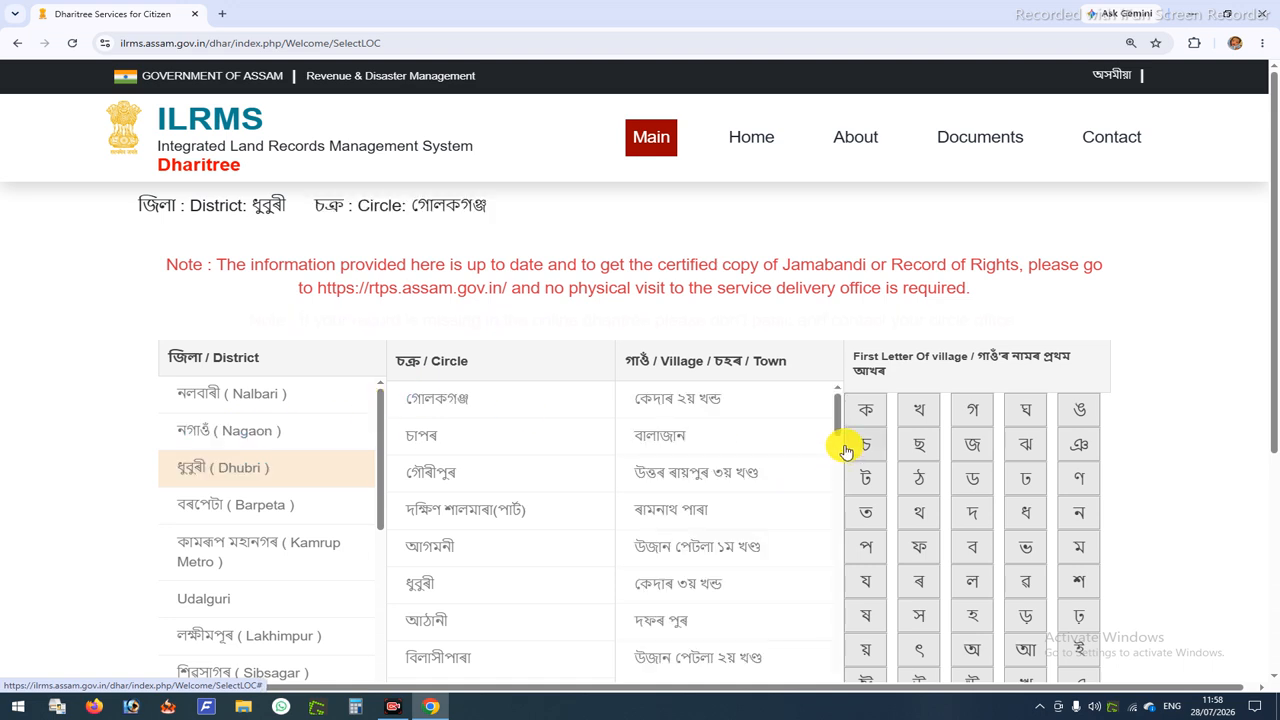
pyautogui.click(895, 413)
pyautogui.click(714, 398)
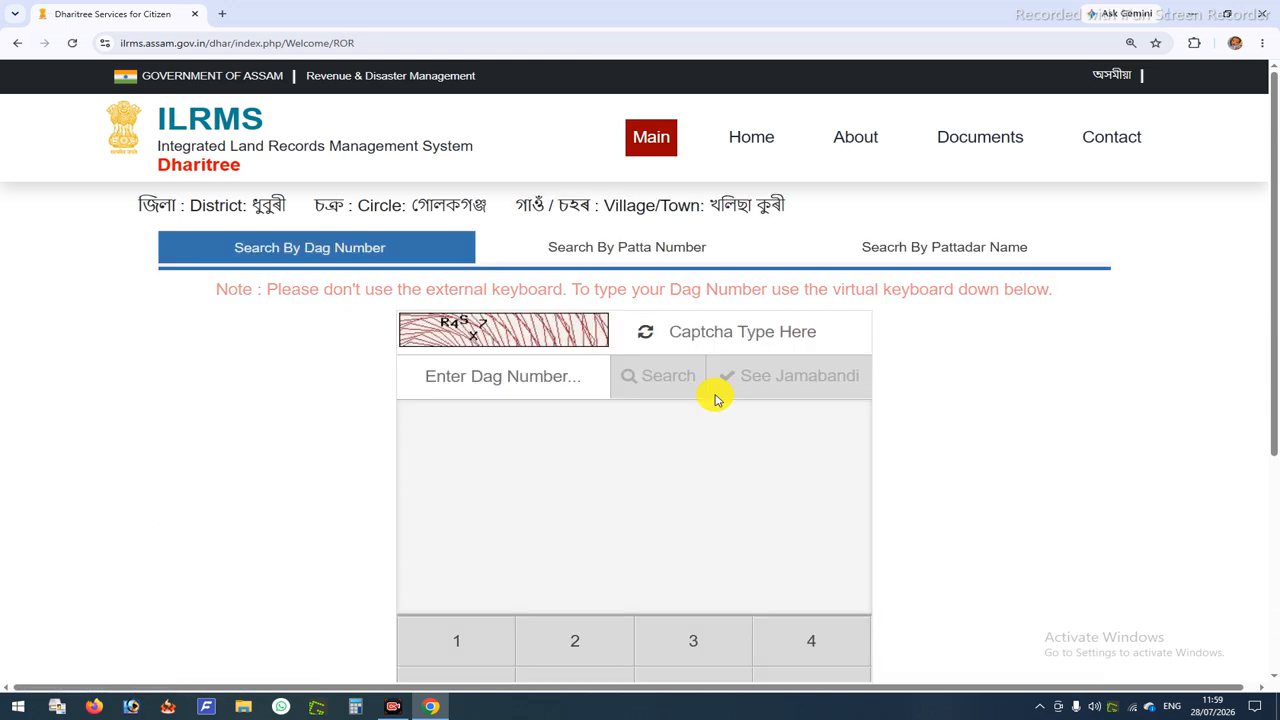